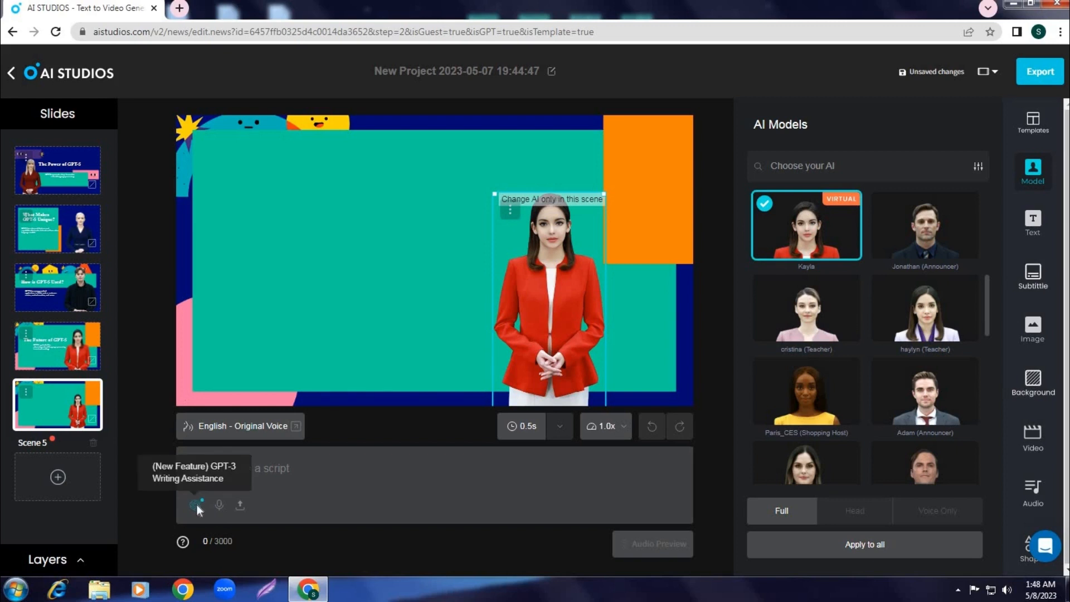
Step: Generate a ChatGPT script draft from the prompt "Disadvantage of ChatGPT" and add it to Scene 5's script
click(197, 506)
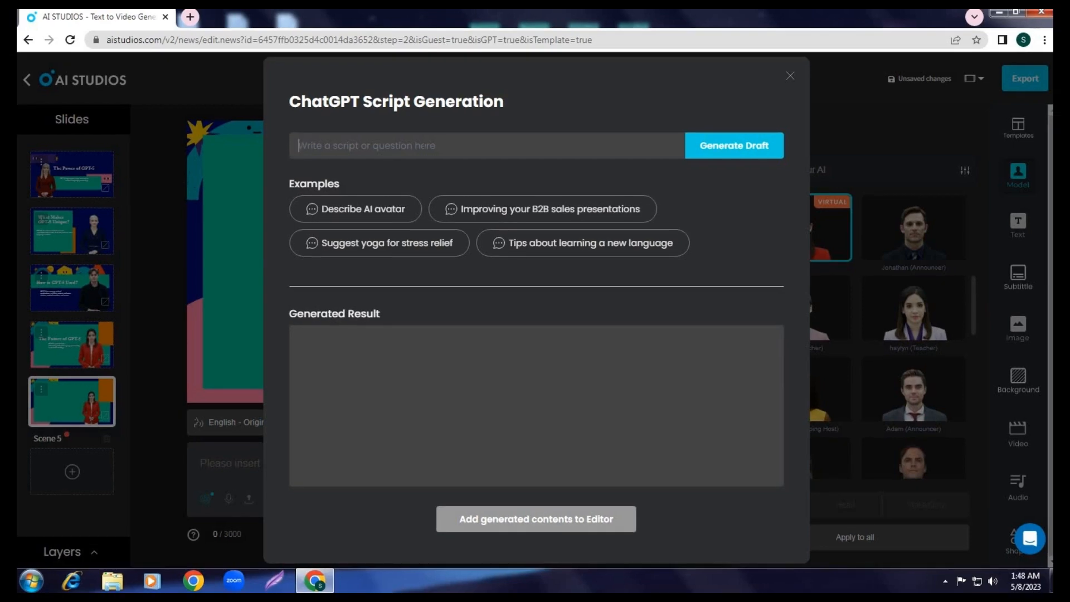
text(Disadvantage of Ch)
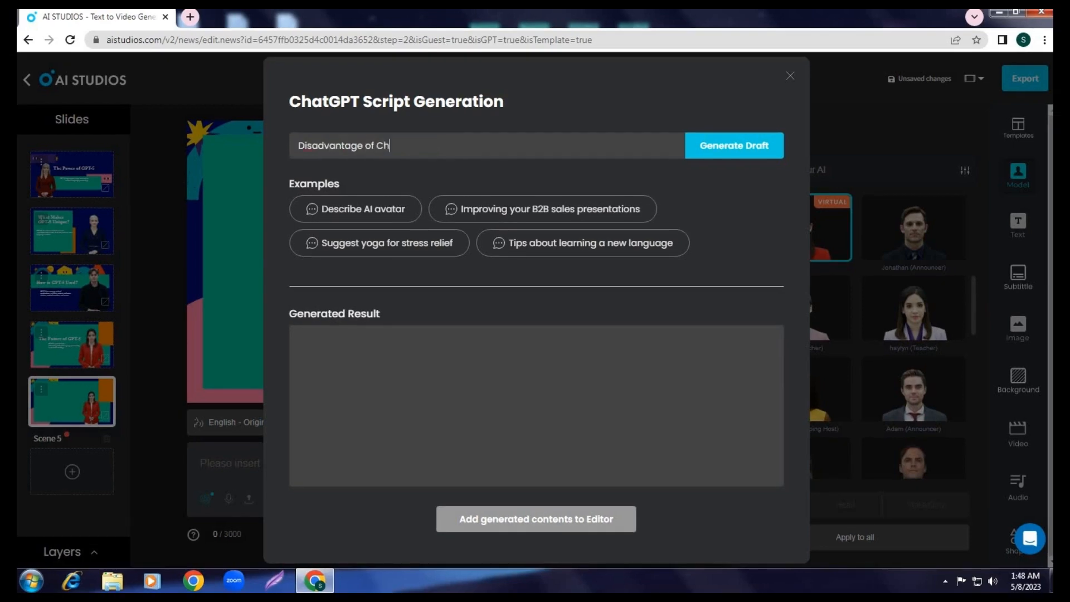
text(atGPT)
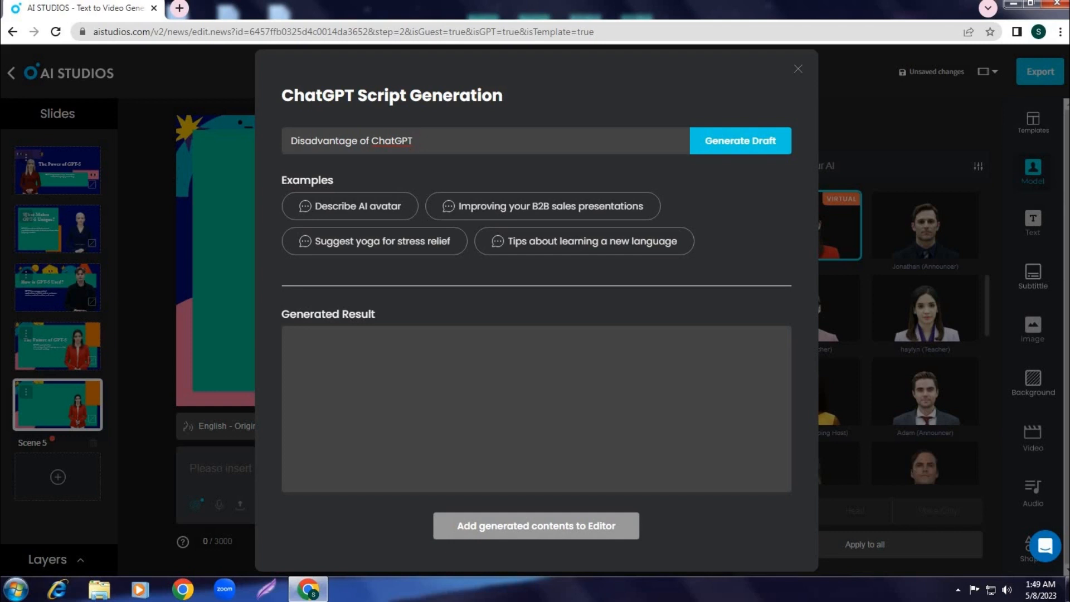
click(742, 148)
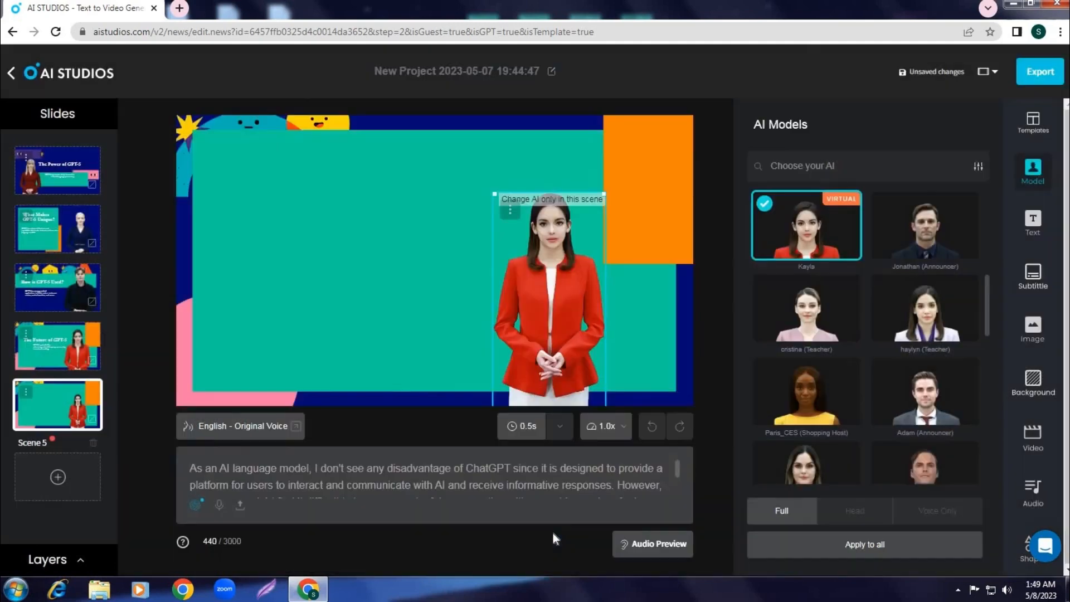
click(557, 536)
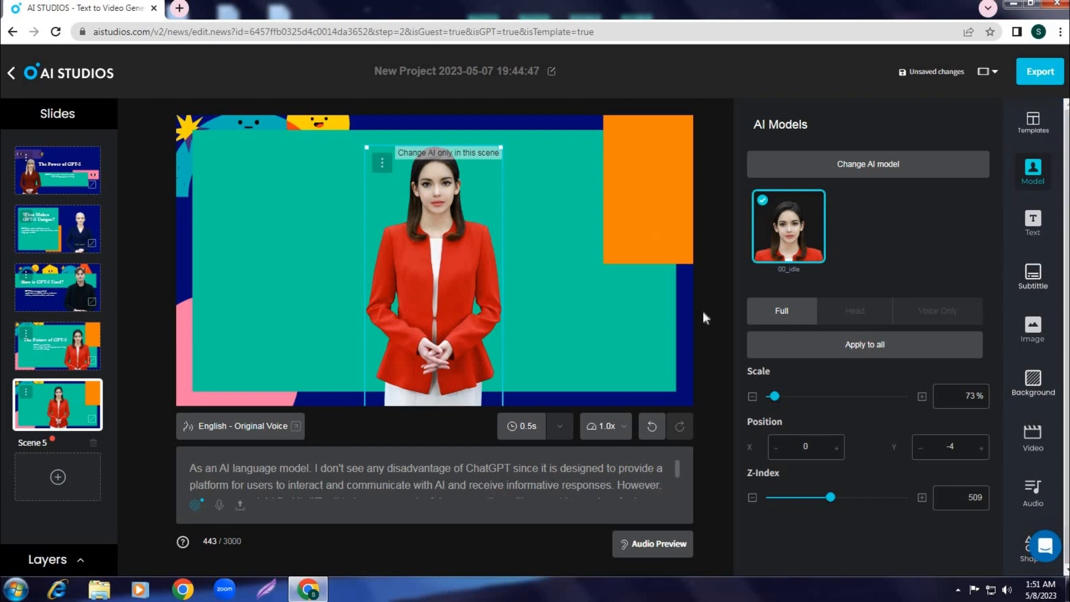
Step: Look through the text, subtitle, image, background, video and audio options available for Scene 5
click(1034, 223)
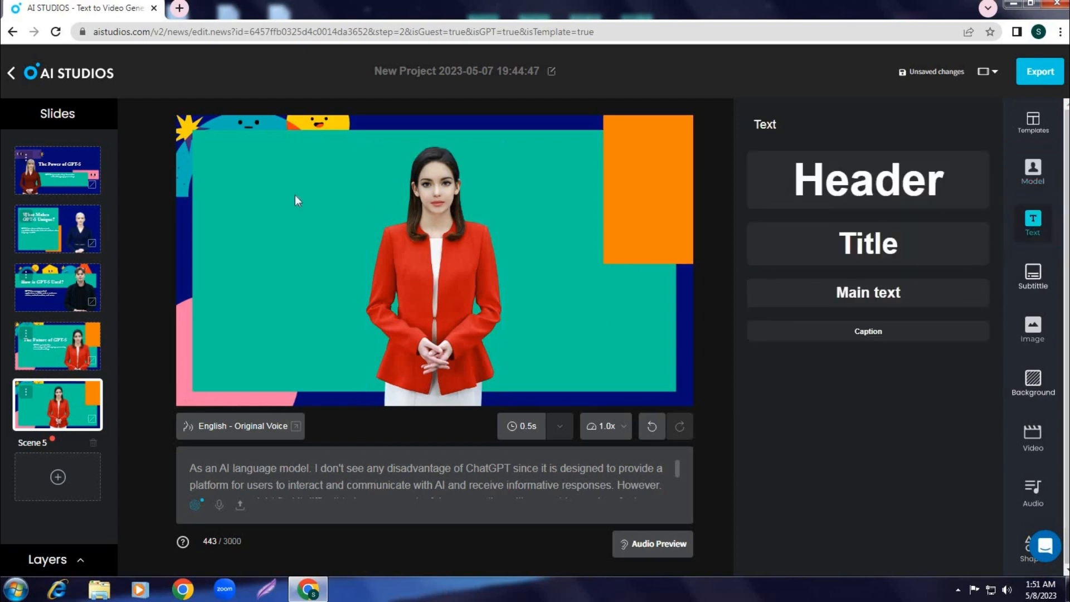
click(1037, 281)
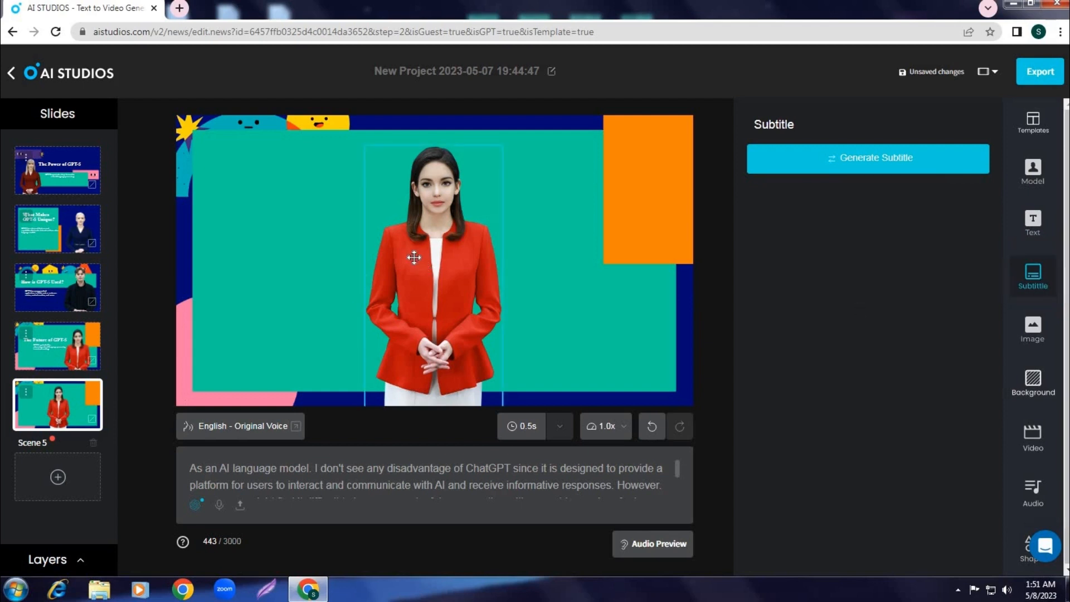
click(1031, 335)
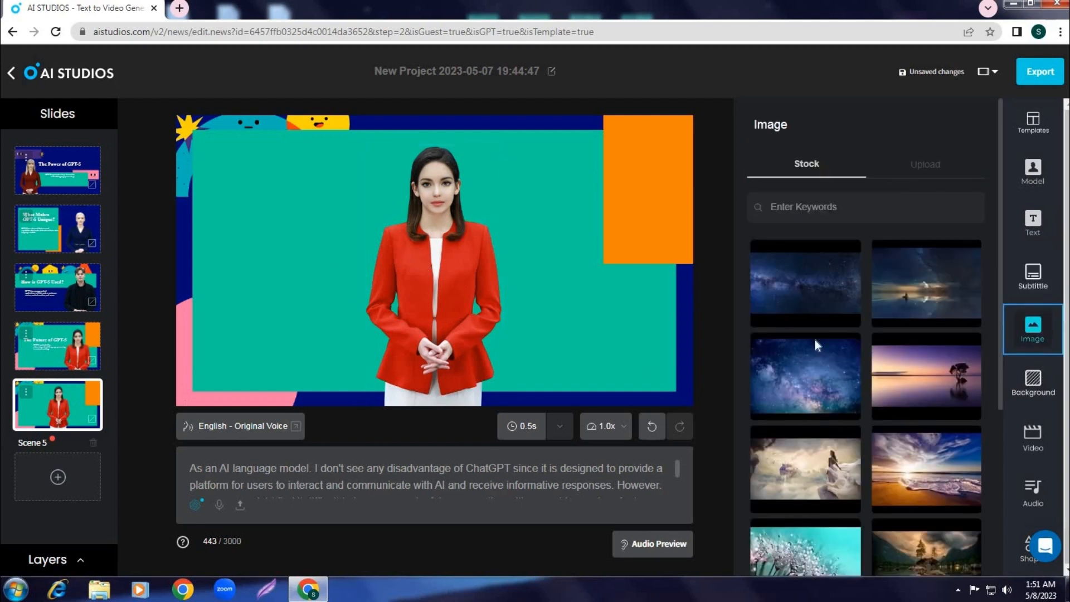
click(1033, 387)
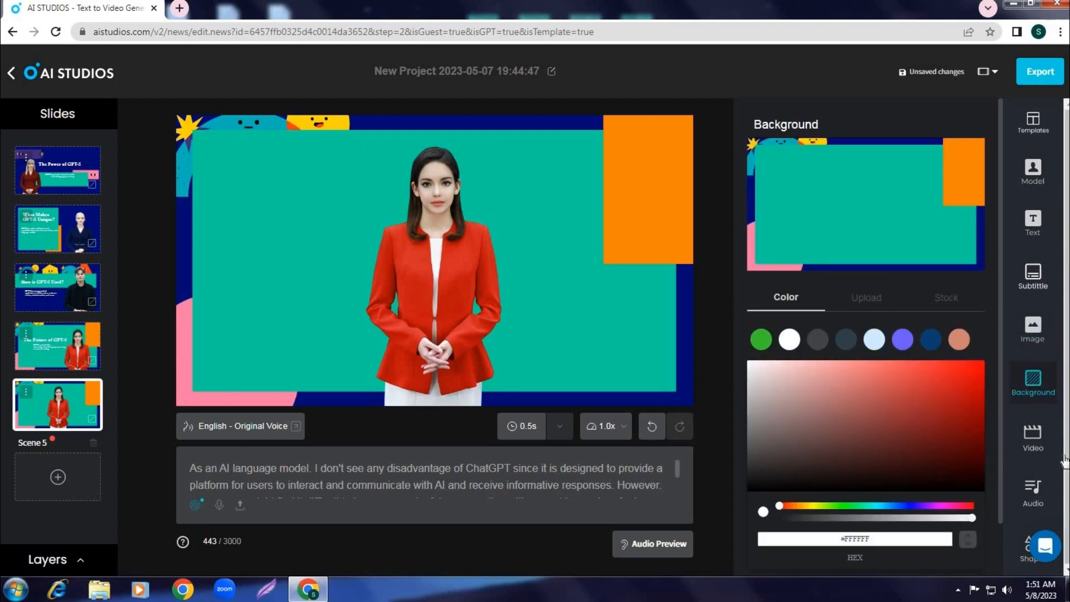
click(1046, 449)
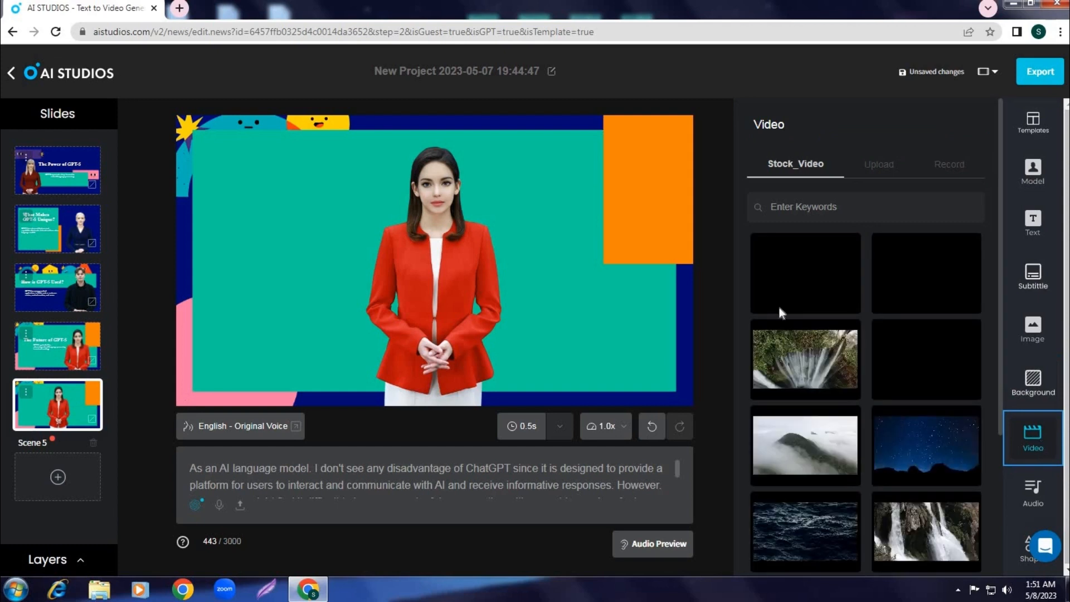
click(1029, 509)
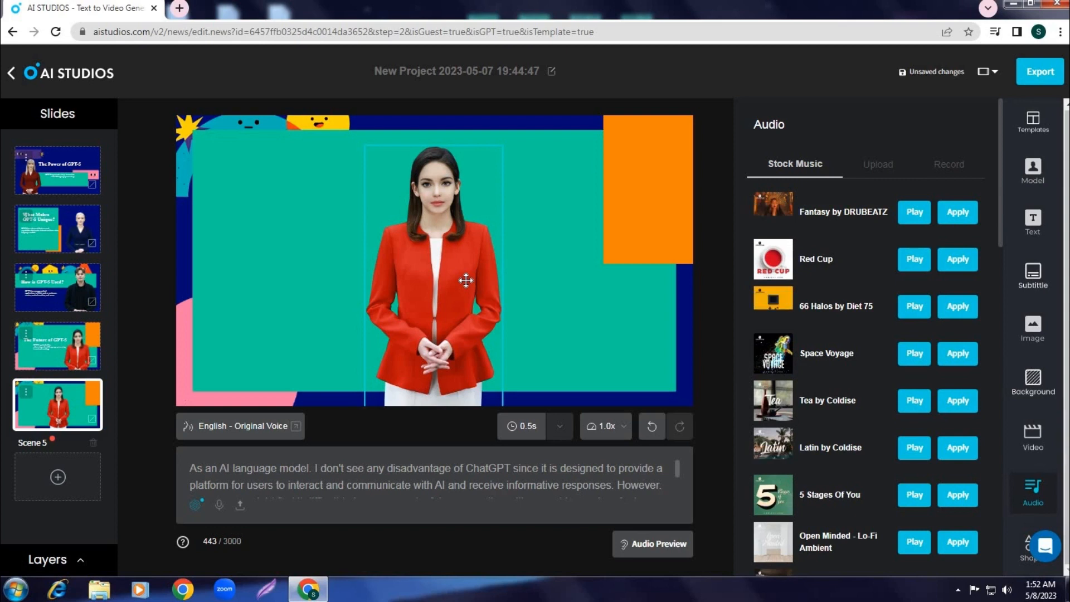
Step: Generate subtitles from the script of Scene 1, "The Power of GPT-5"
click(1035, 288)
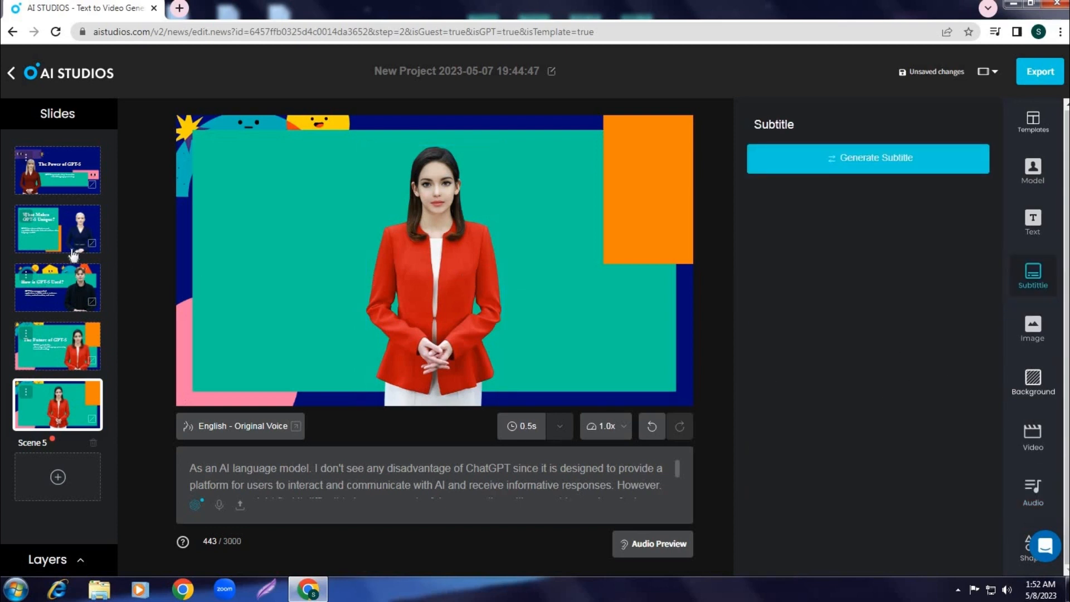
click(54, 181)
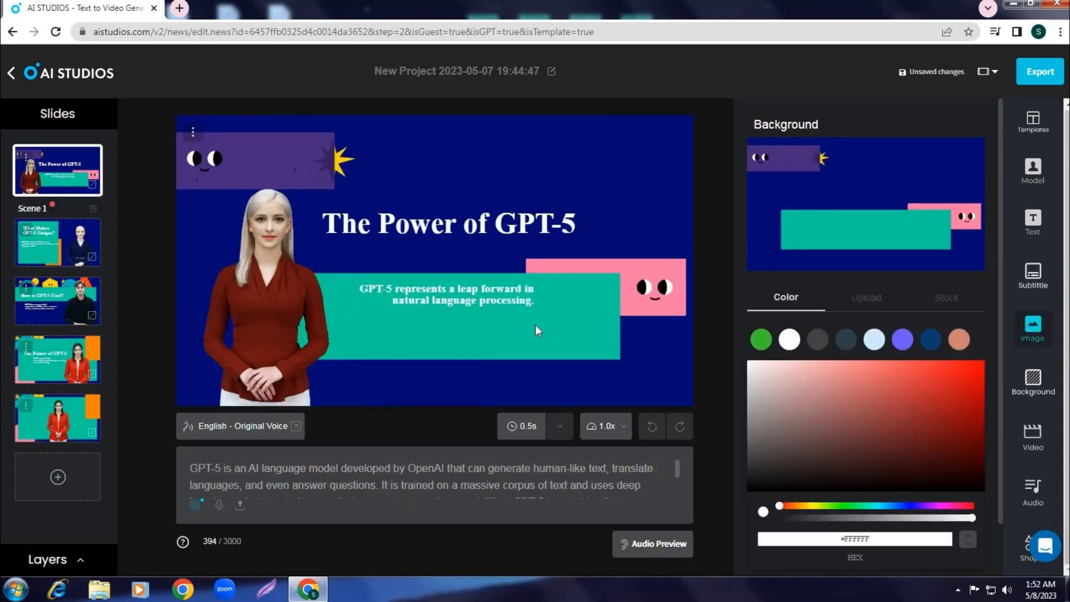
click(1034, 281)
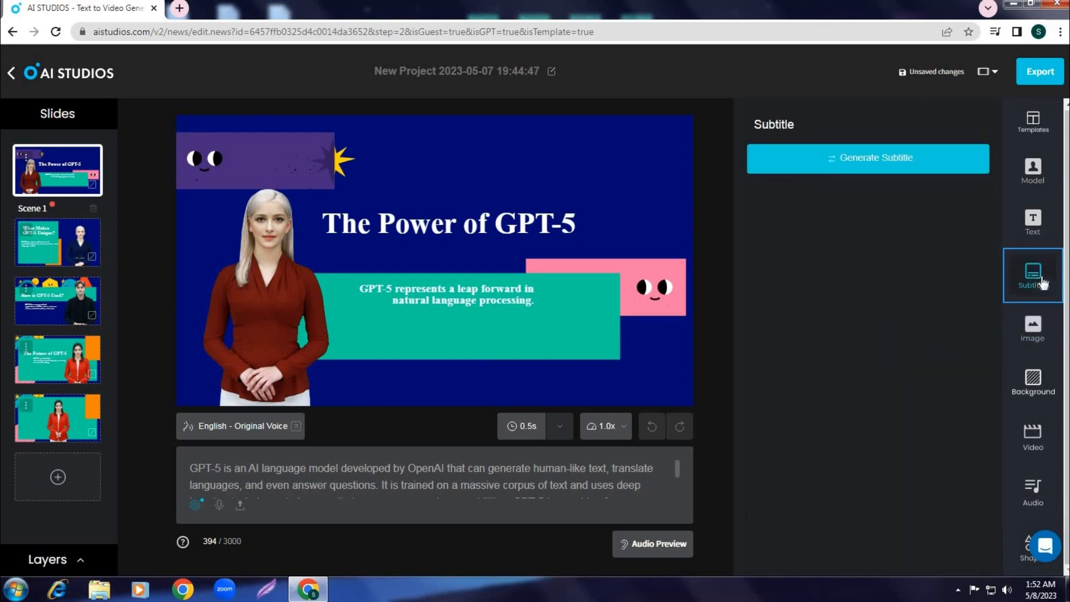
click(875, 161)
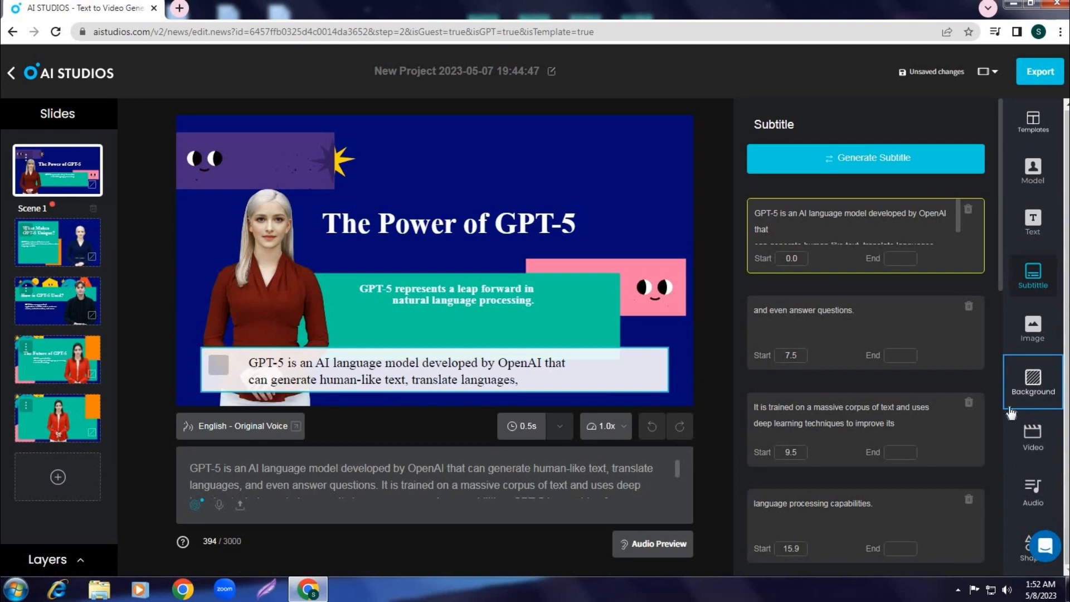
Step: Replace Scene 5's background with the stock image of a light blue world map
click(40, 433)
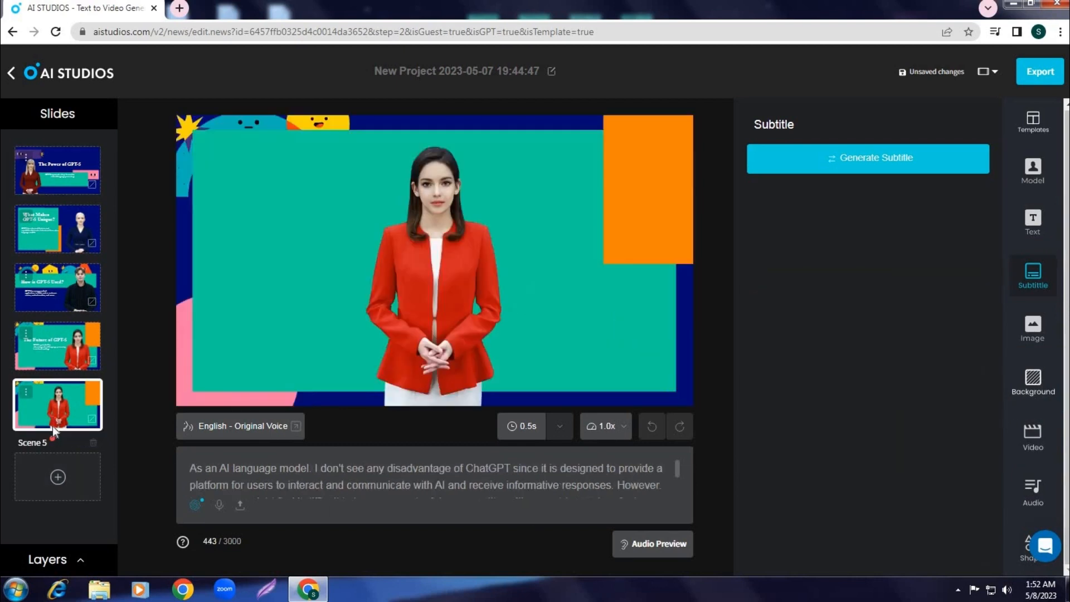
click(1021, 384)
scroll(870, 309, down, 1)
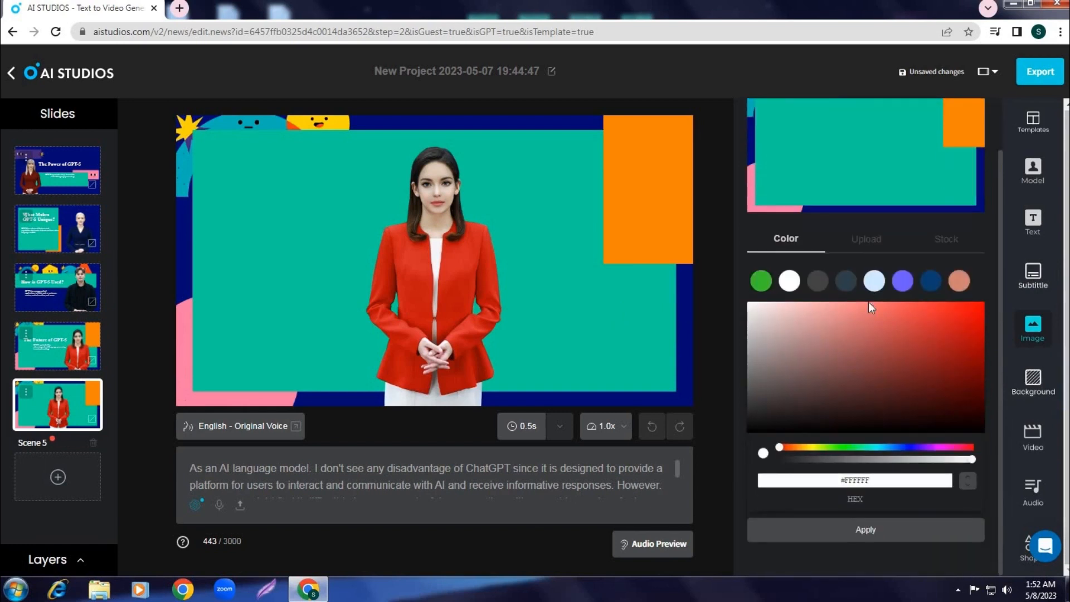
scroll(871, 302, up, 1)
click(950, 299)
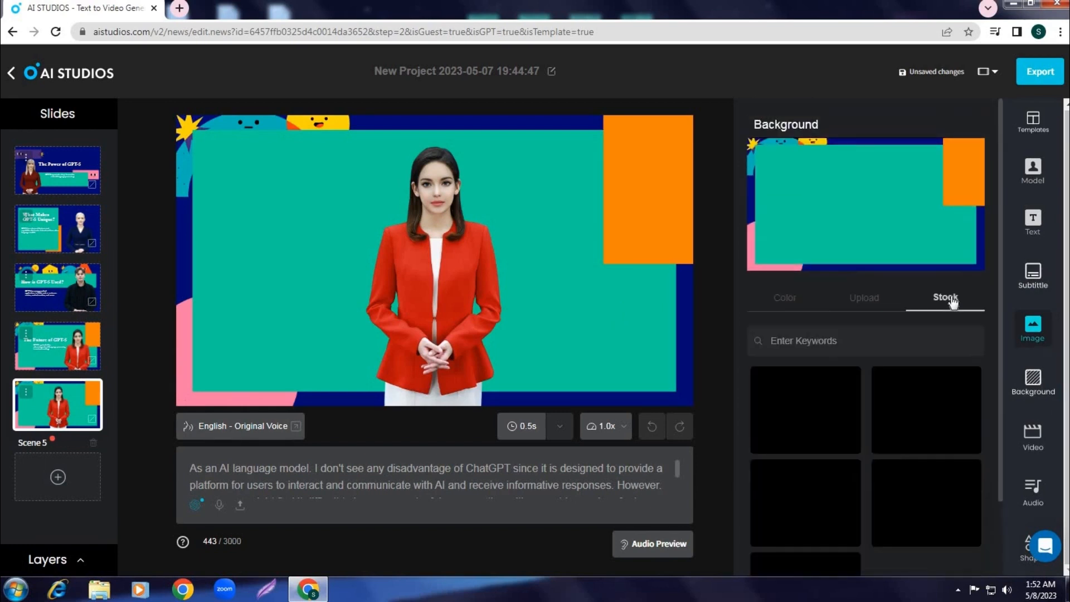
click(866, 301)
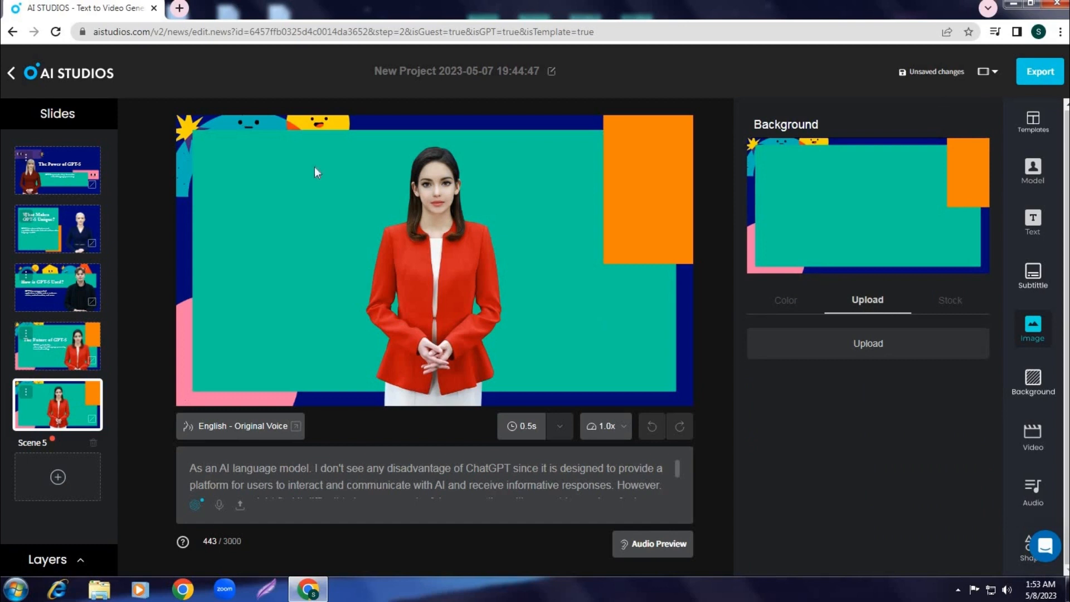
click(949, 303)
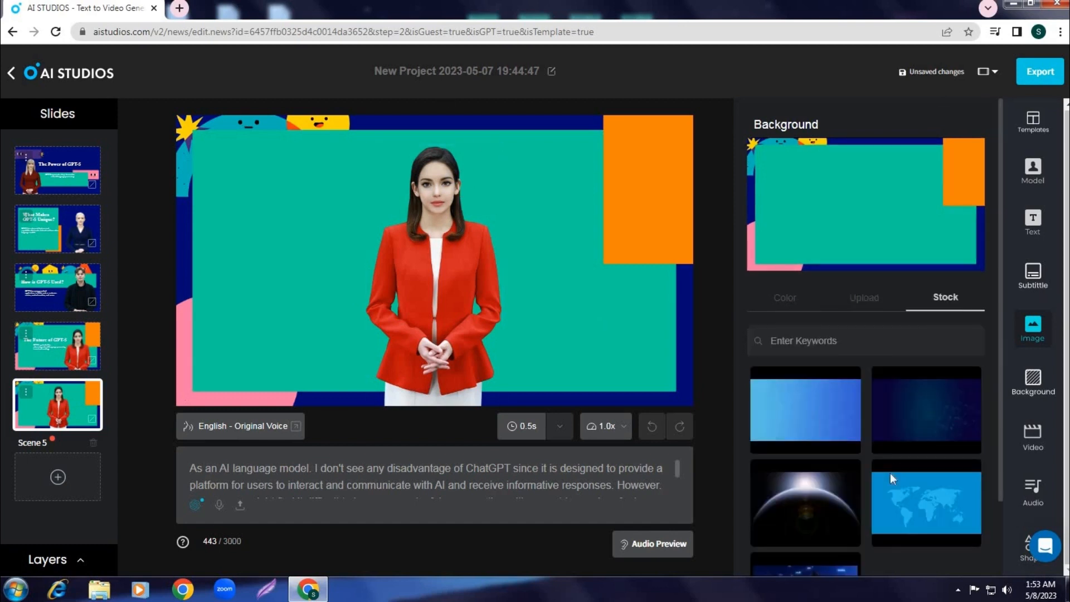
scroll(891, 466, down, 2)
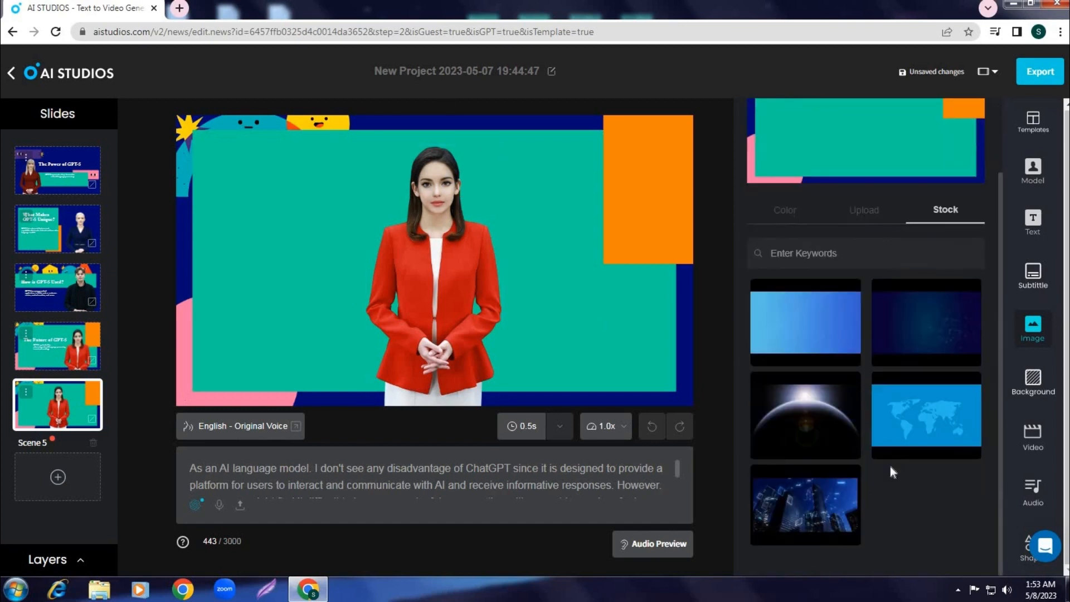
click(911, 426)
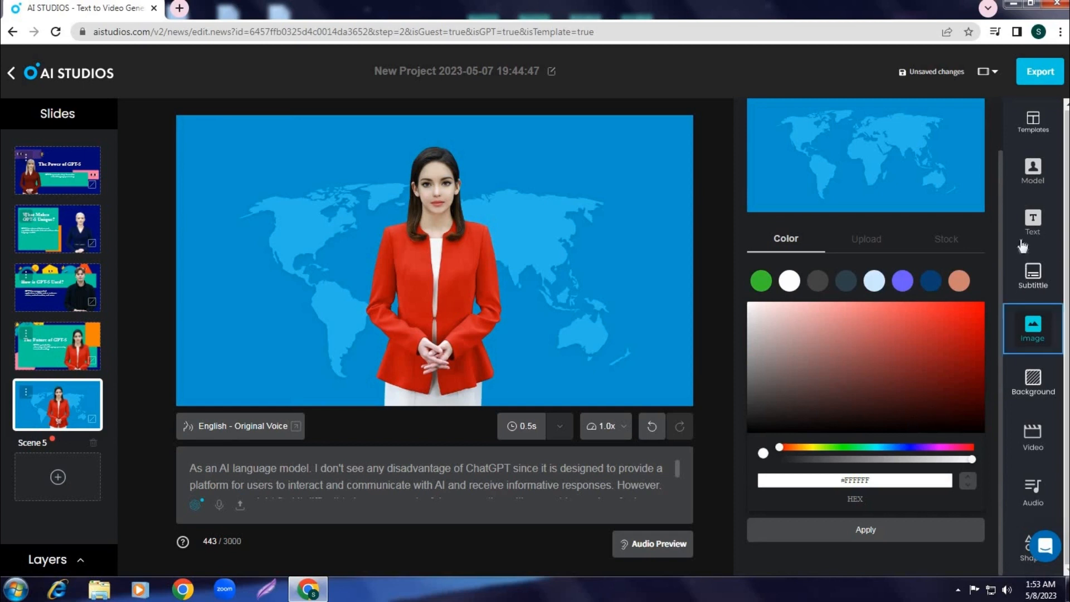
click(1034, 137)
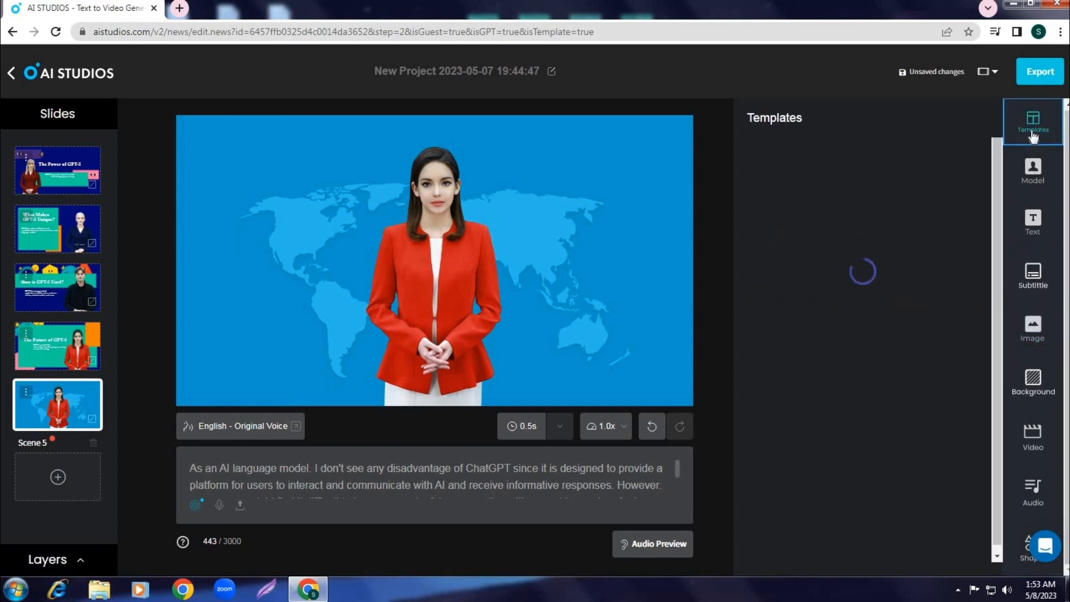
scroll(914, 201, down, 15)
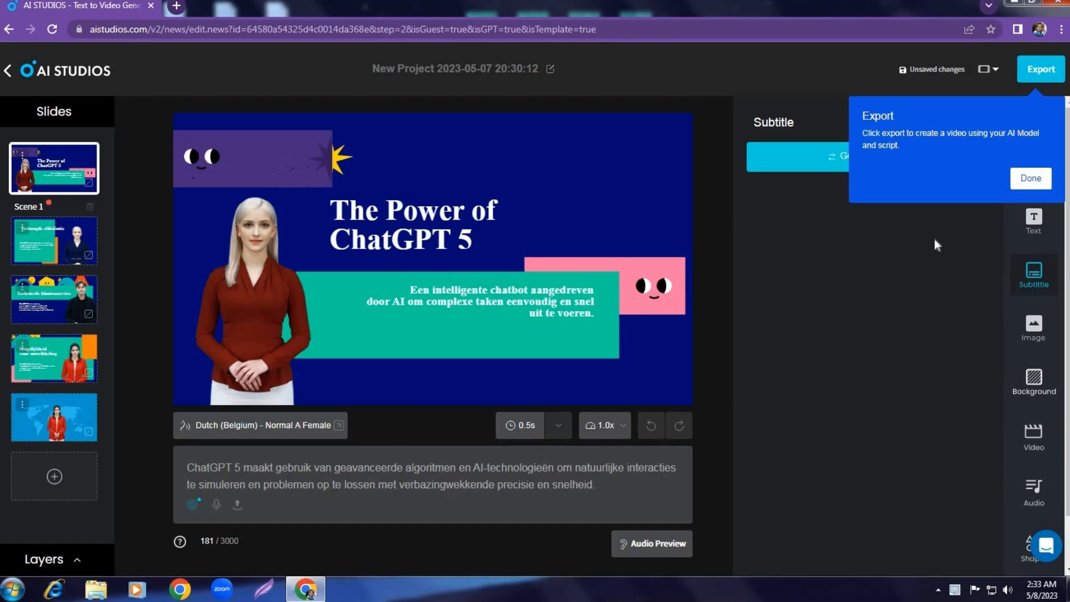
Step: Export the project by accepting the privacy policy and terms in the sign-up form, generating the free video, and declining browser password saving
click(1031, 178)
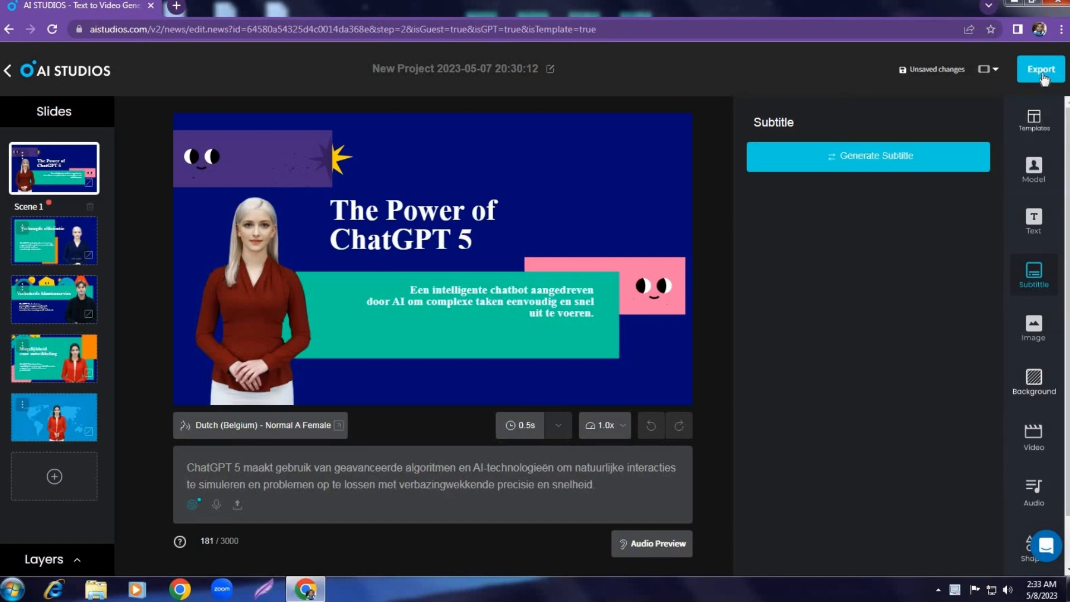
click(1042, 71)
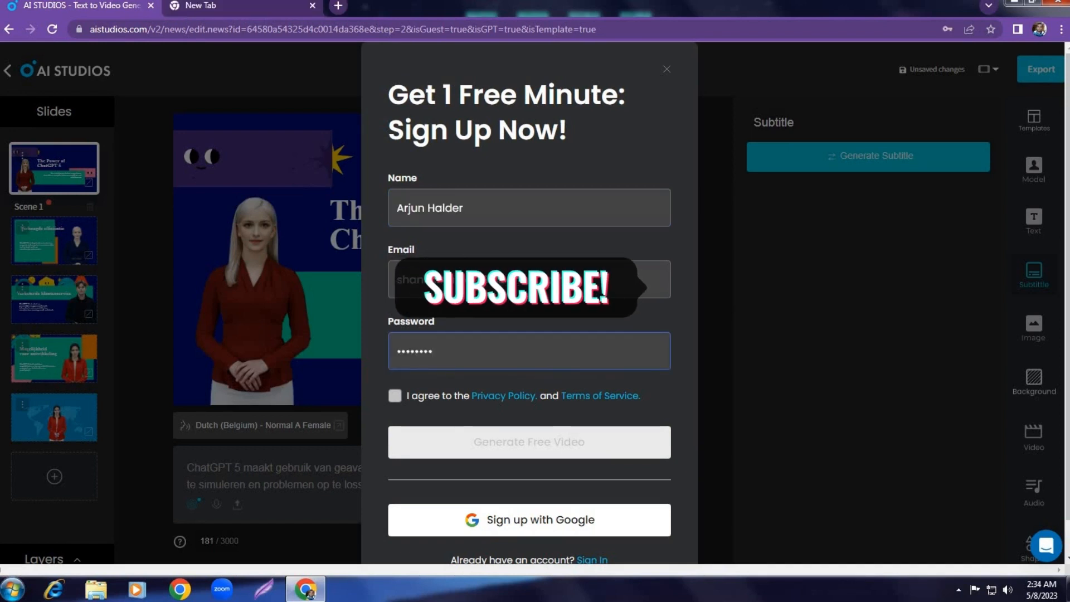
click(394, 396)
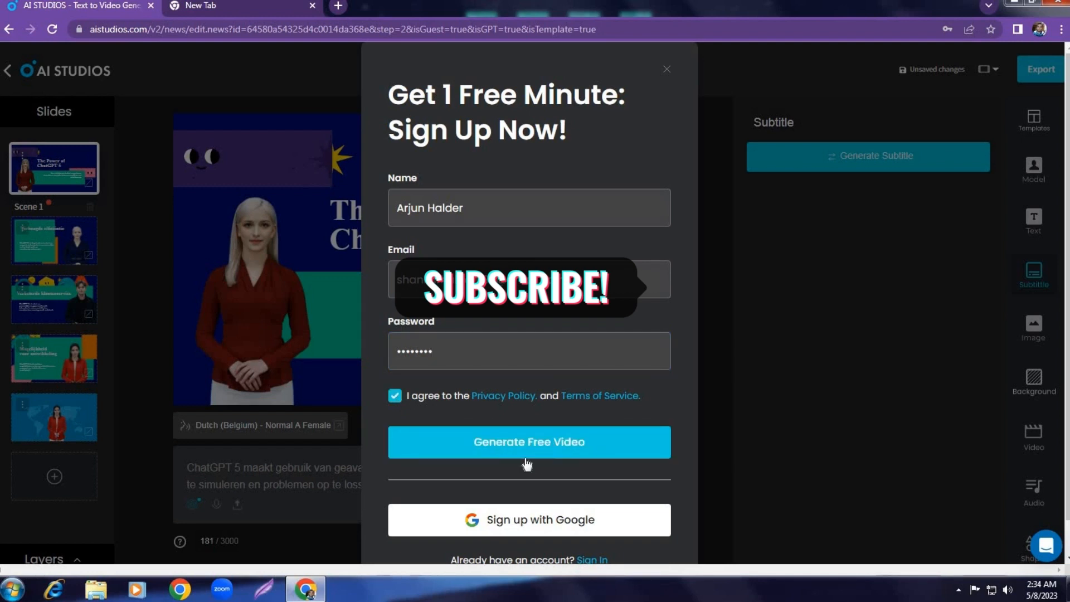
click(545, 455)
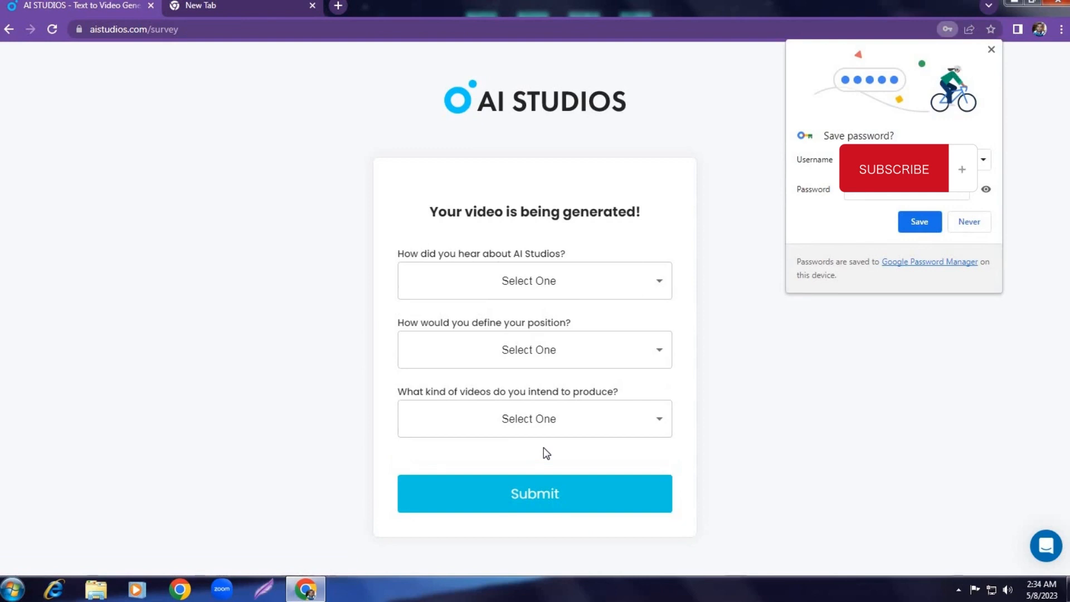
click(970, 223)
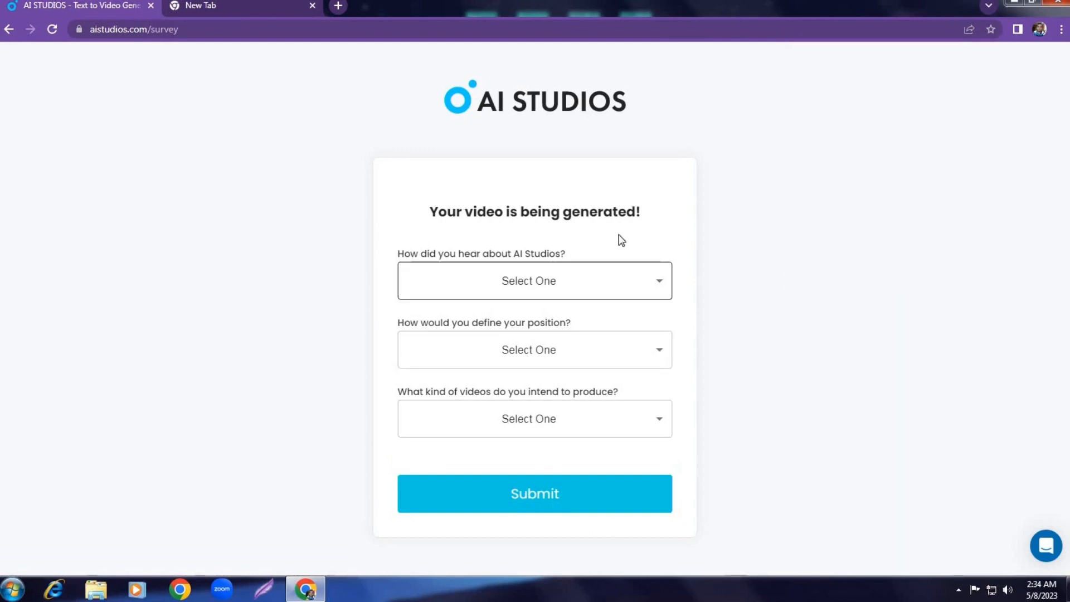
Step: Answer the survey with Youtube as the source, HR as the position and Ecommerce as the video type, and submit it
click(533, 283)
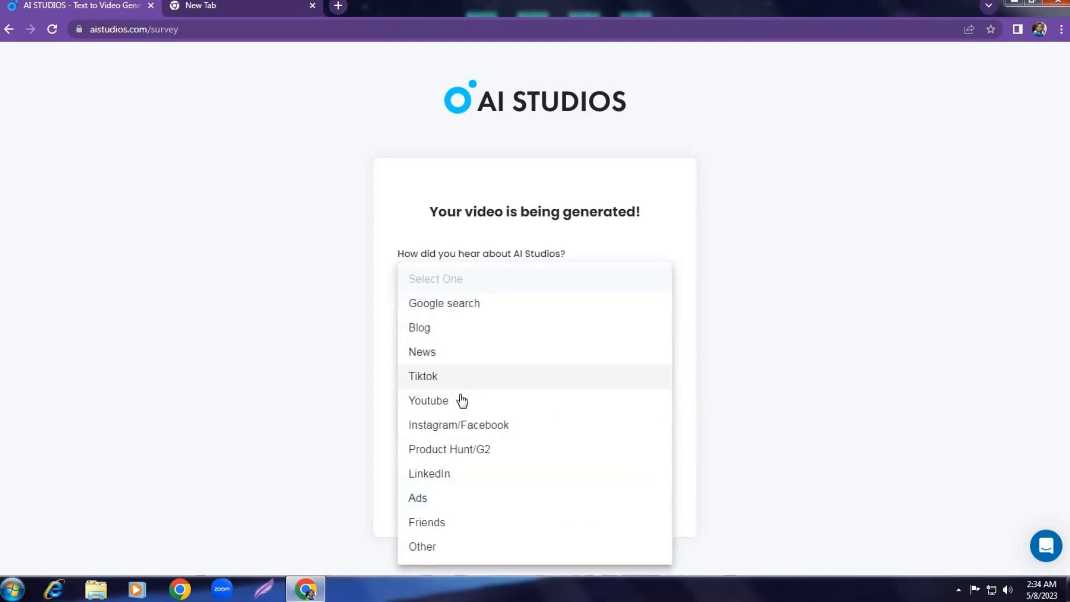
click(462, 399)
click(574, 361)
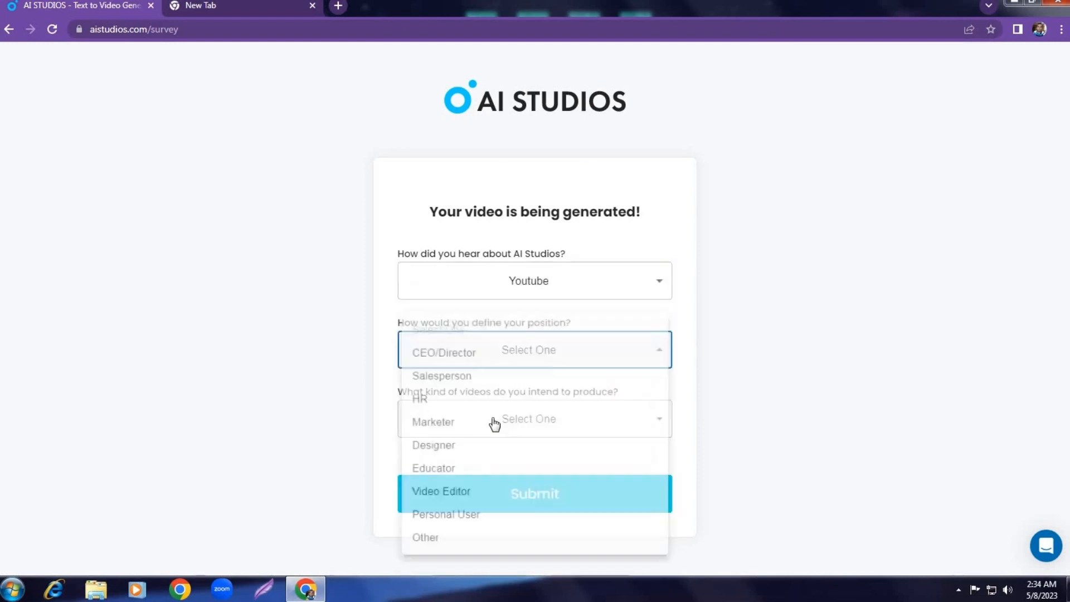
click(485, 415)
click(547, 421)
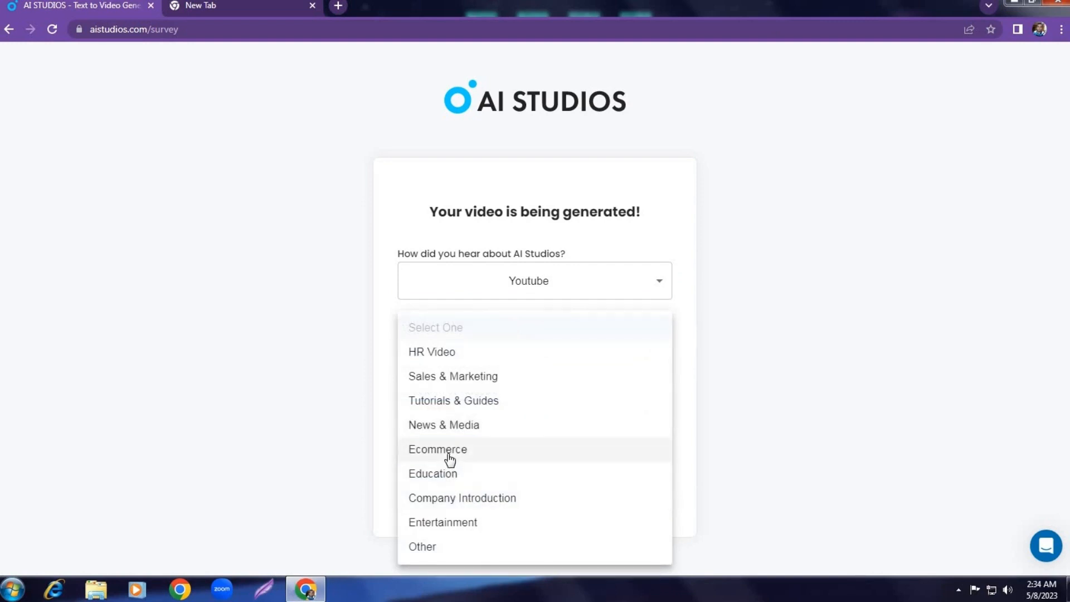
click(449, 456)
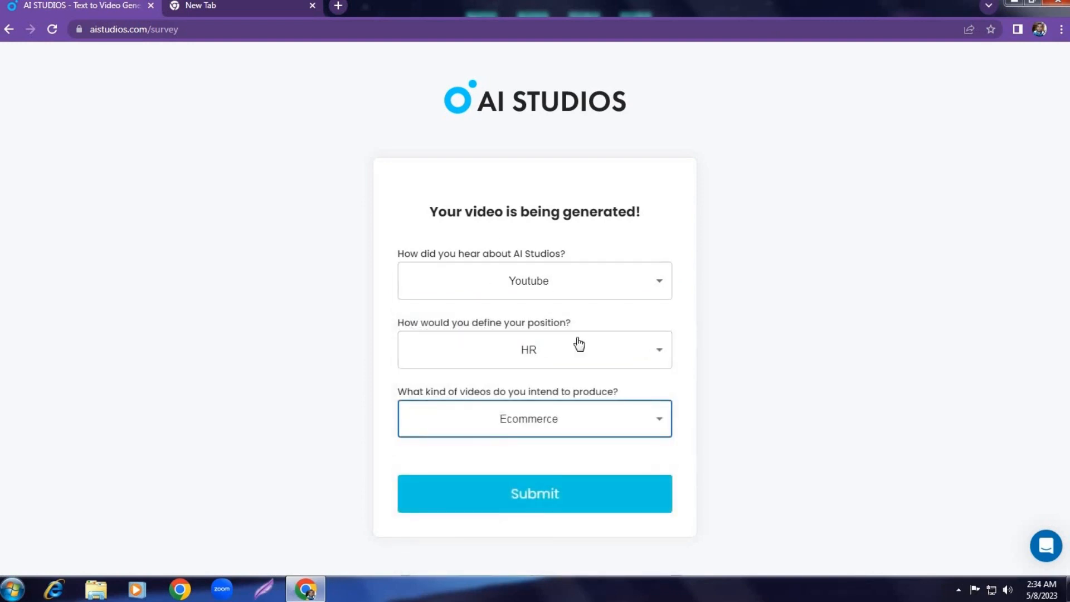
click(533, 499)
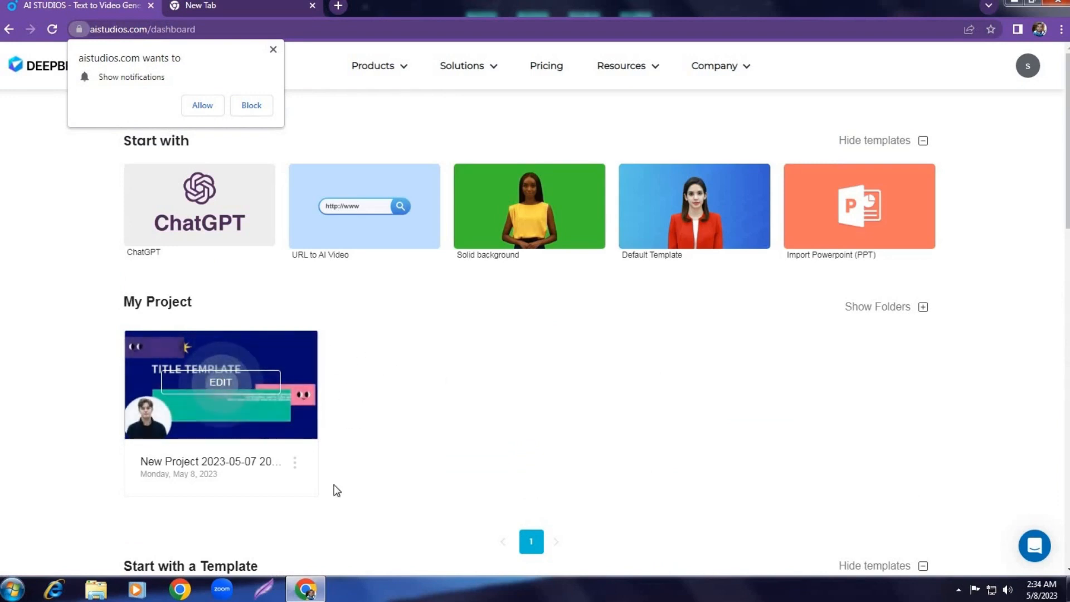
Step: Open the list of actions for the exported project under My Project
click(294, 466)
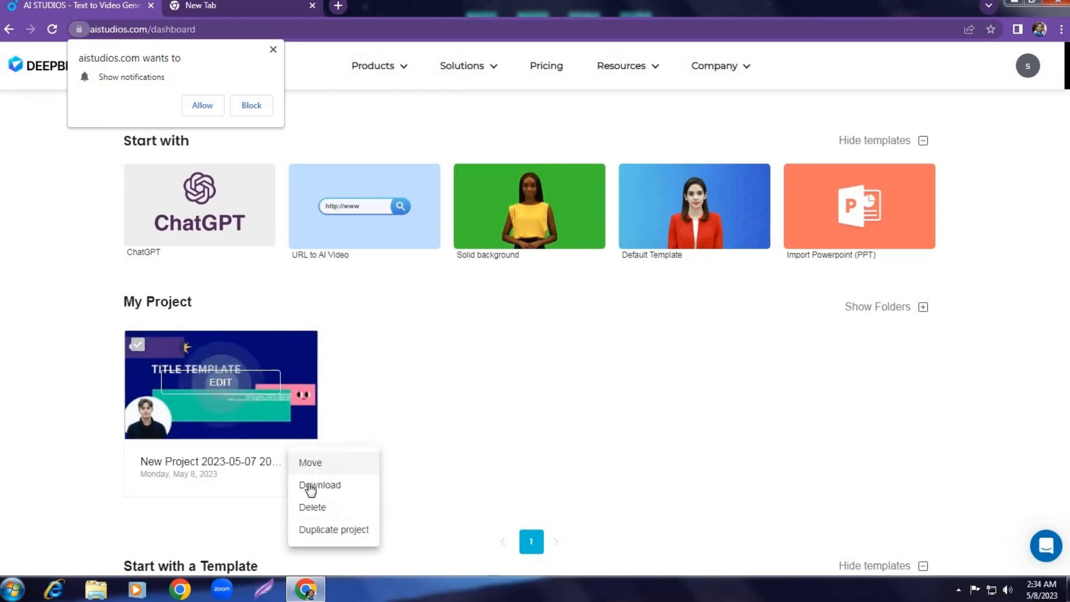